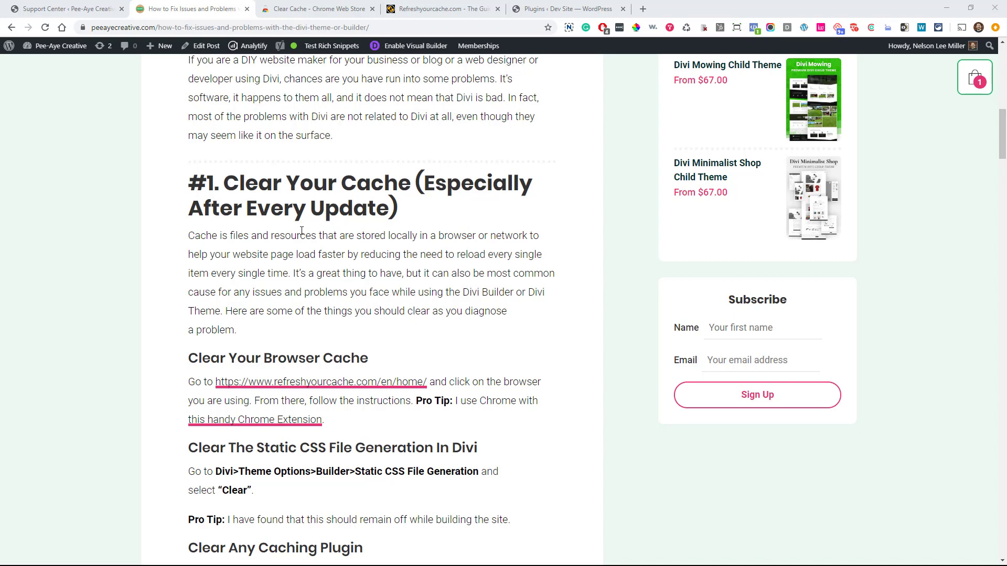
Step: Focus the browser on the Divi article's '#1. Clear Your Cache' section
click(370, 312)
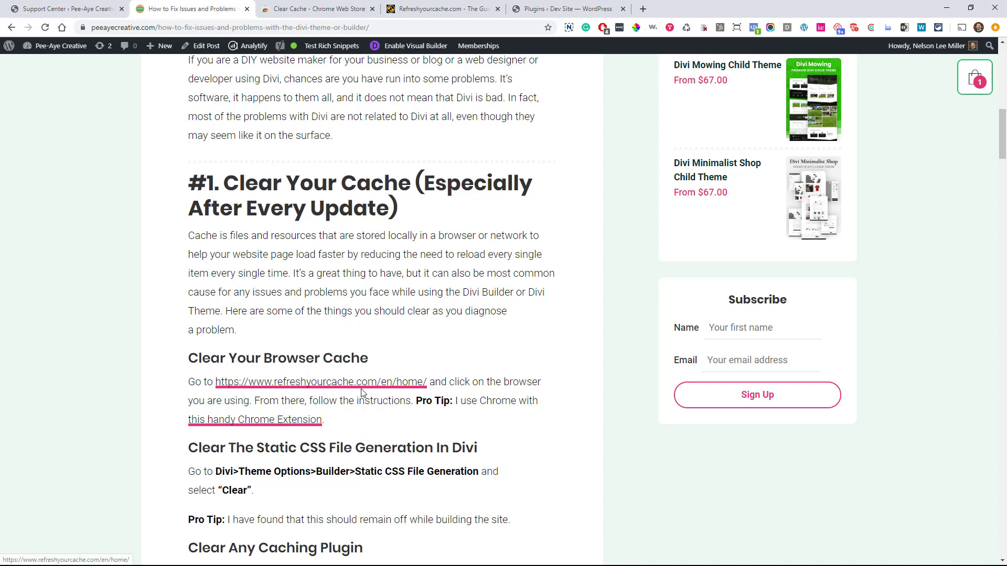
Step: Load Refreshyourcache.com's Google Chrome cache-refresh guide, then return to the article
click(407, 12)
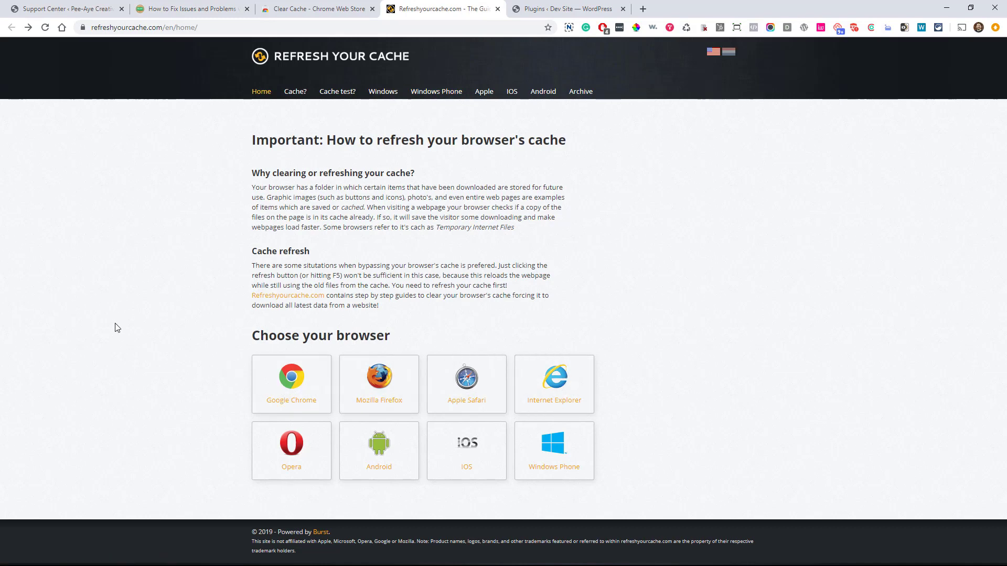
click(303, 396)
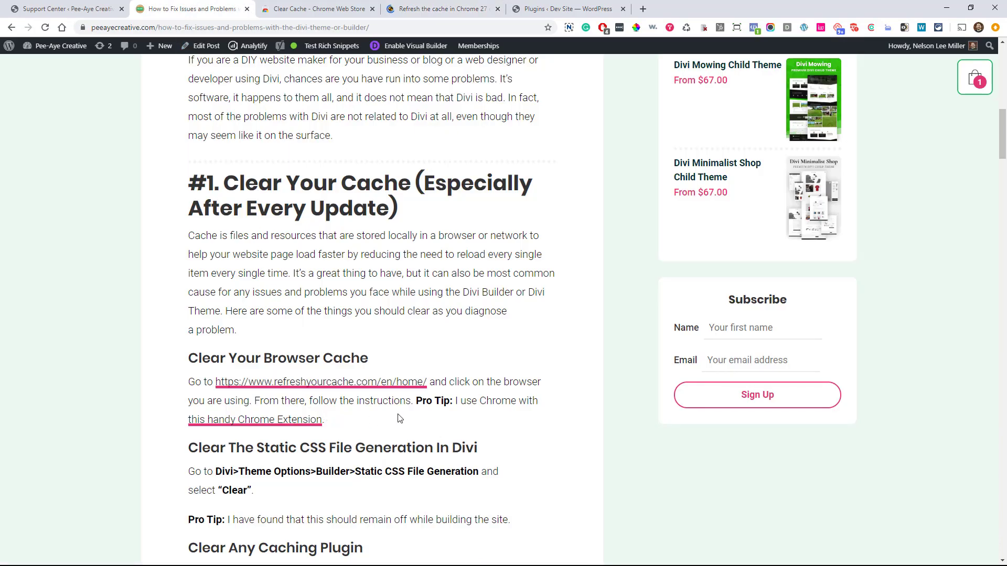
Step: Review the Clear Cache extension's Chrome Web Store listing, then scroll further through the article
click(316, 10)
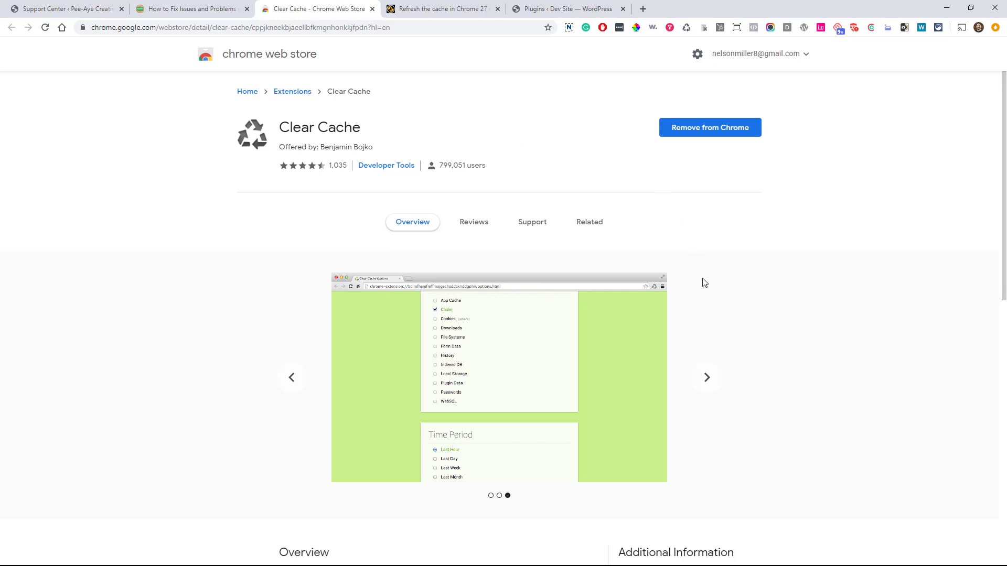
click(183, 12)
scroll(357, 312, down, 4)
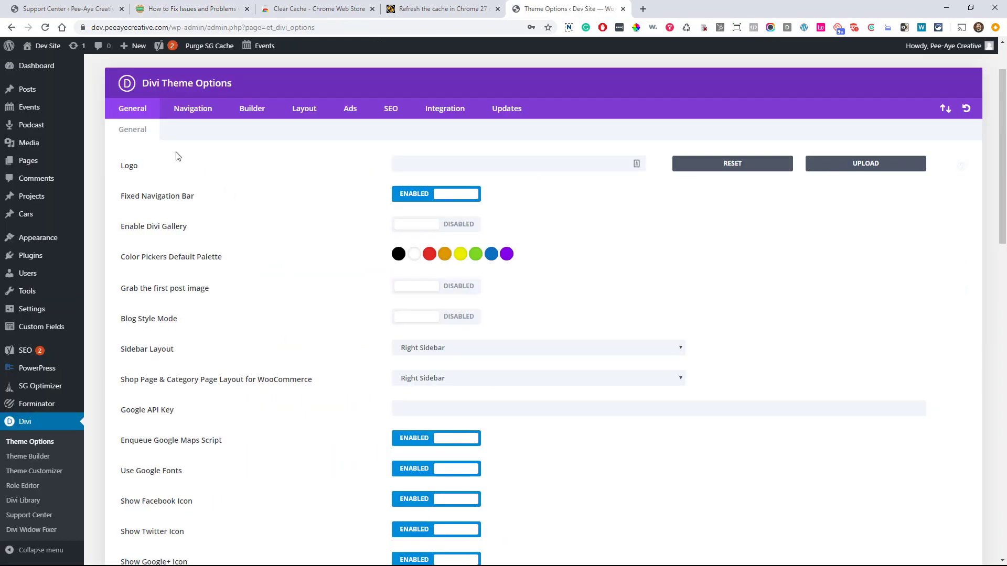
Step: Enable Static CSS File Generation under Builder > Advanced, then continue reading the article's caching tips
click(248, 111)
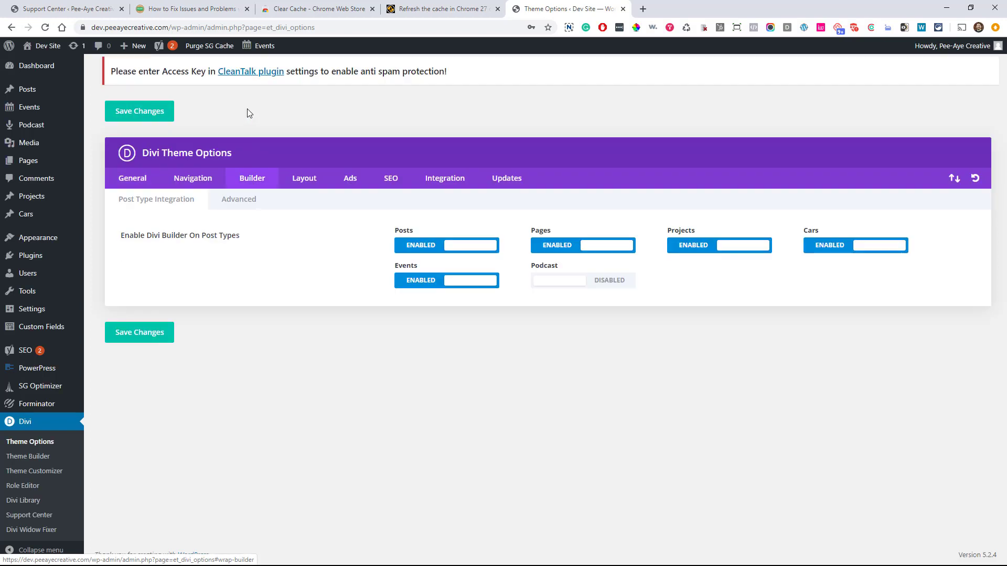
click(233, 206)
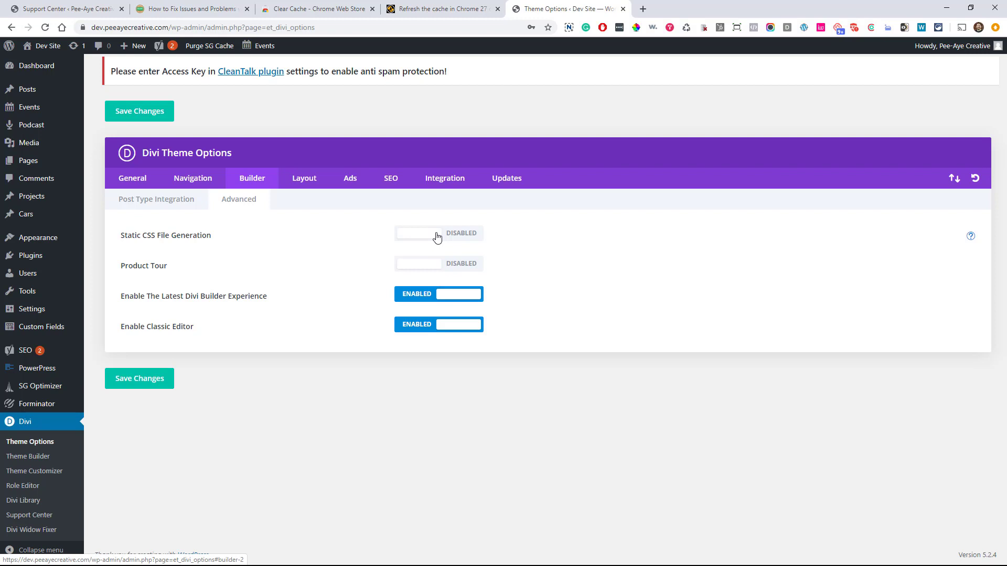
click(437, 238)
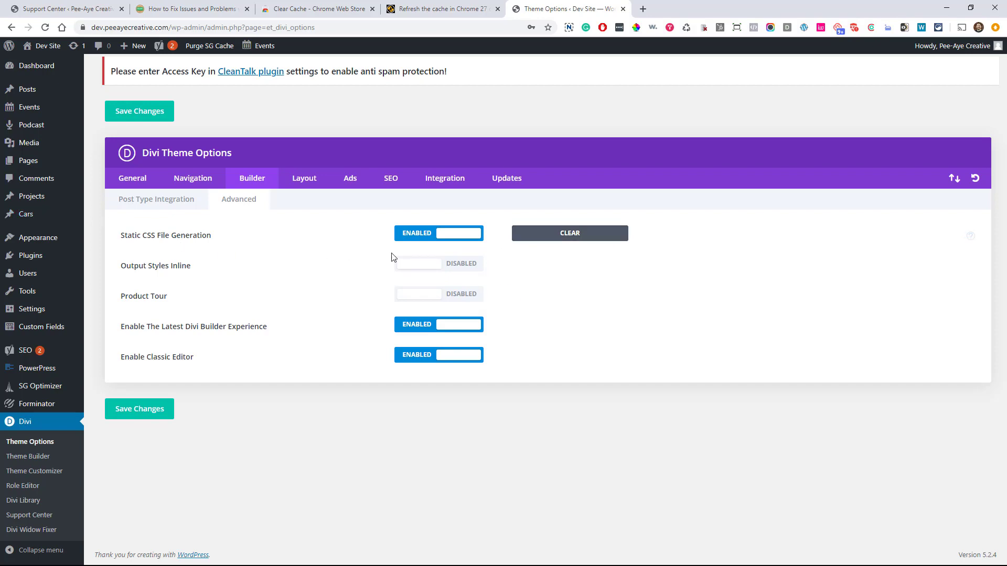
click(189, 9)
scroll(187, 278, down, 2)
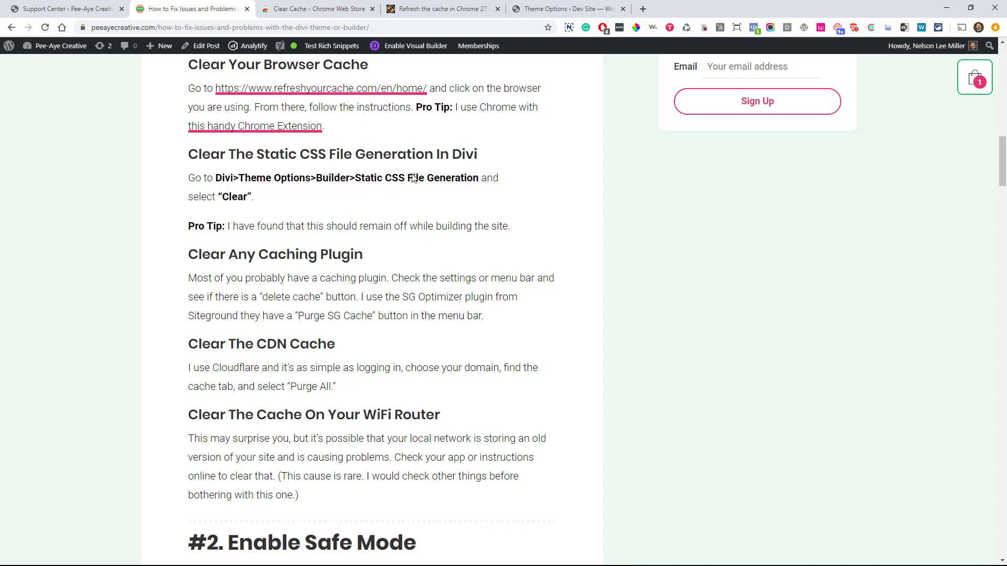
Step: Purge the dev site's SiteGround cache, then view Cloudflare's Purge Cache options for peeayecreative.com
click(540, 8)
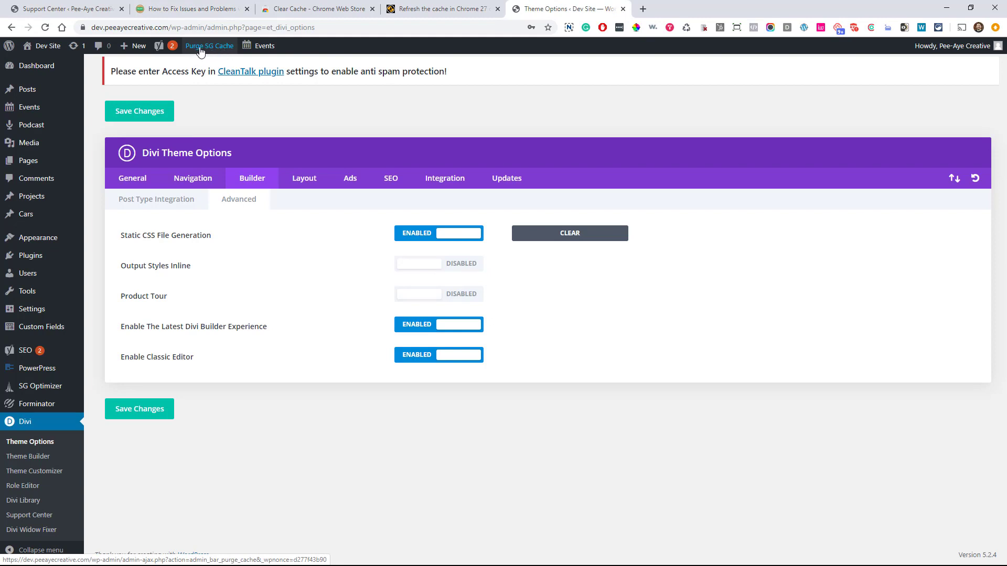
click(200, 49)
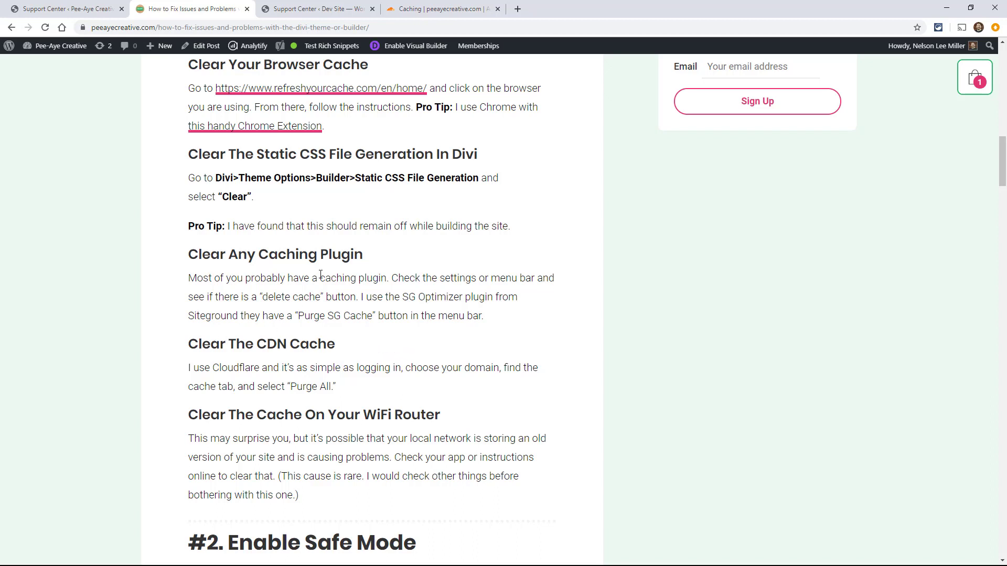
click(409, 10)
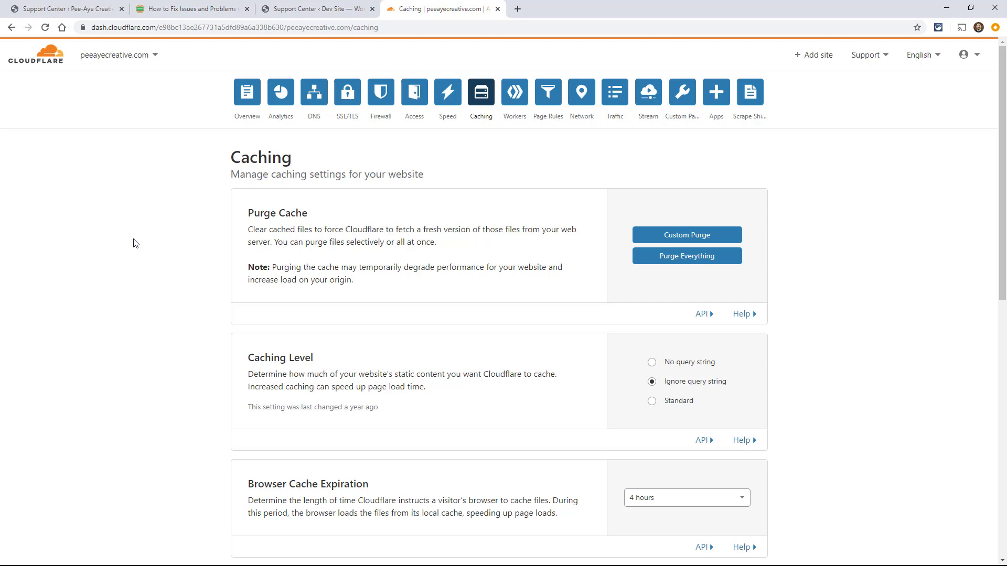
Step: Scroll the article down to the '#2. Enable Safe Mode' section
click(176, 11)
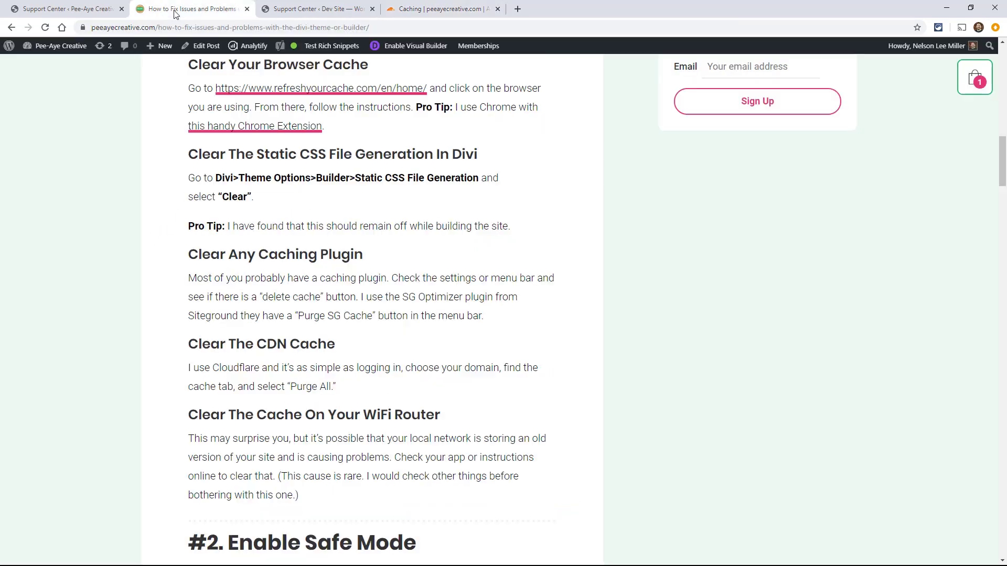
scroll(196, 188, down, 1)
scroll(231, 207, up, 2)
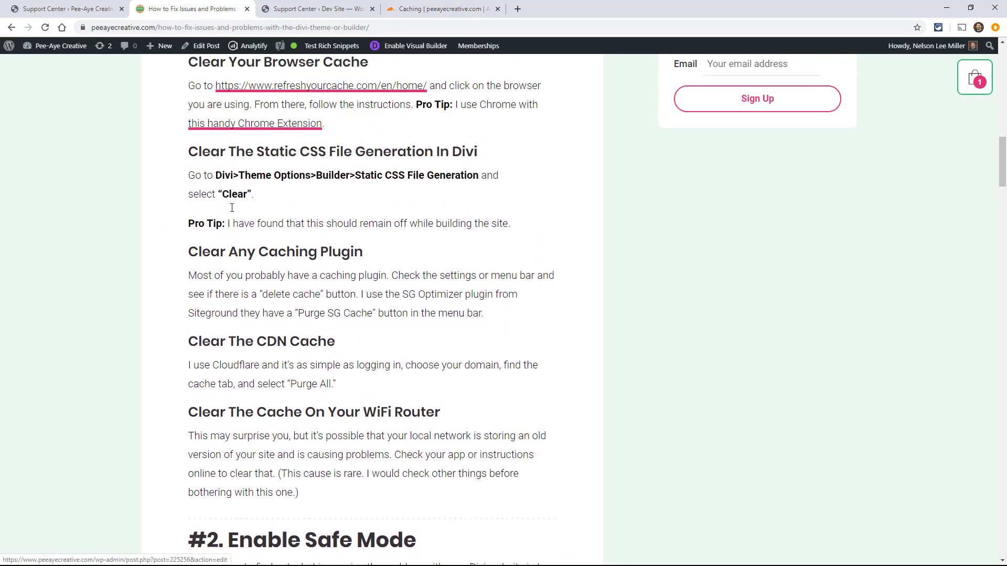
scroll(232, 207, up, 1)
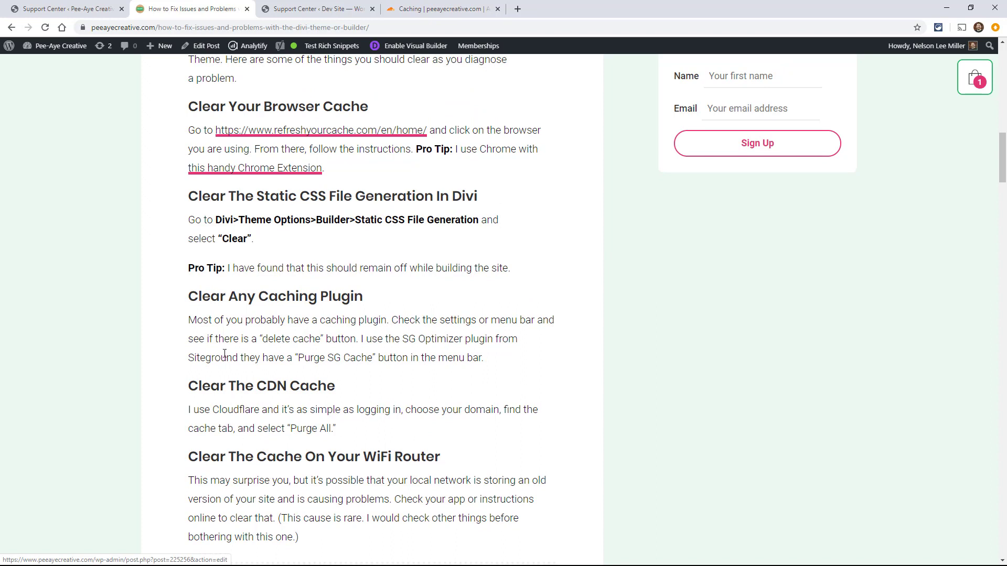
scroll(225, 354, down, 1)
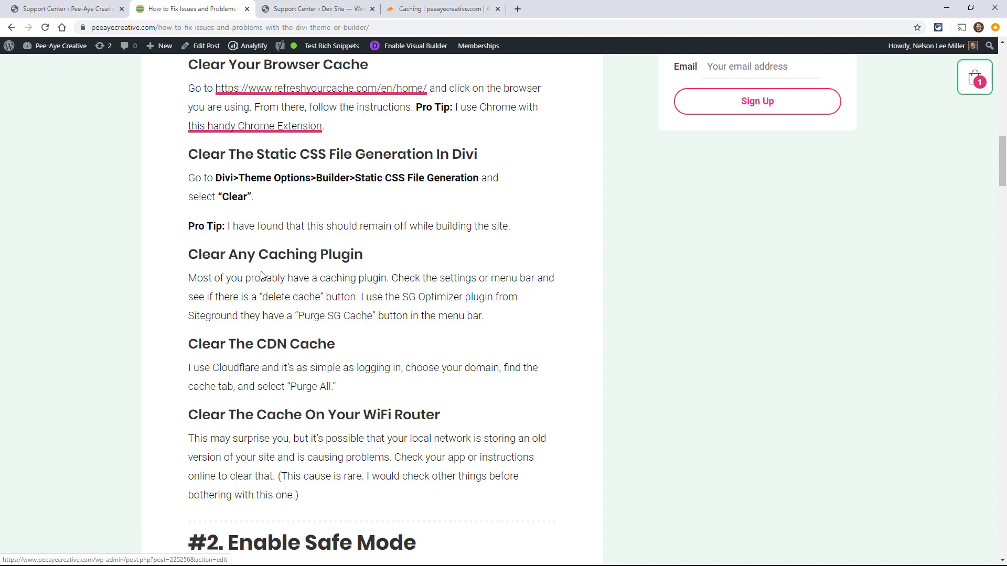
scroll(262, 275, down, 9)
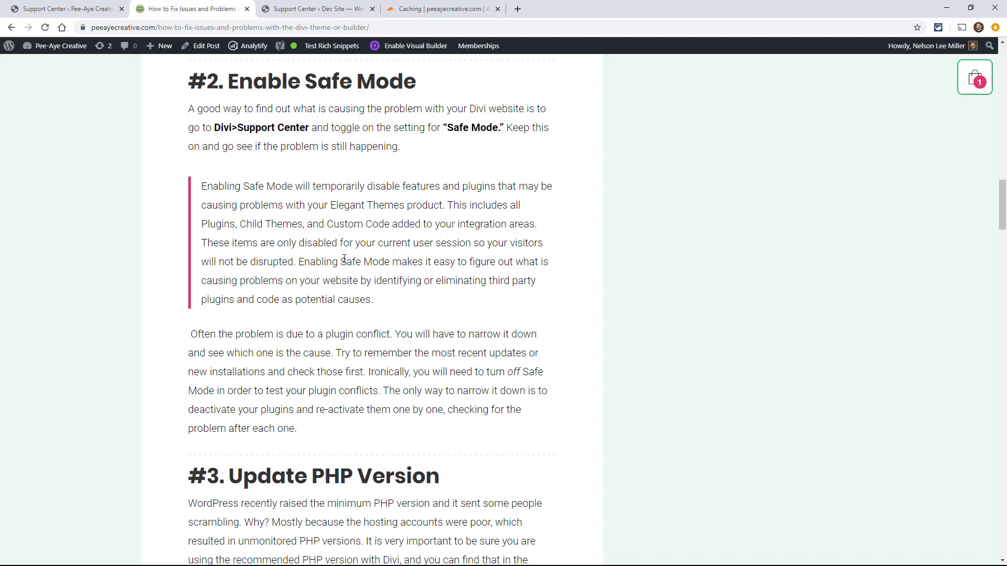
key(ctrl+shift+Tab)
scroll(198, 293, up, 3)
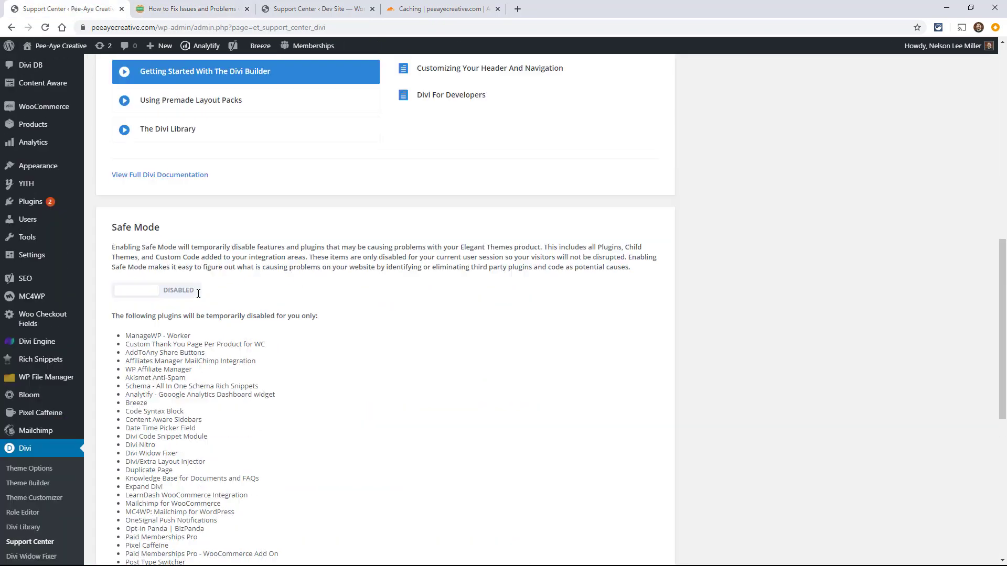
scroll(199, 294, up, 1)
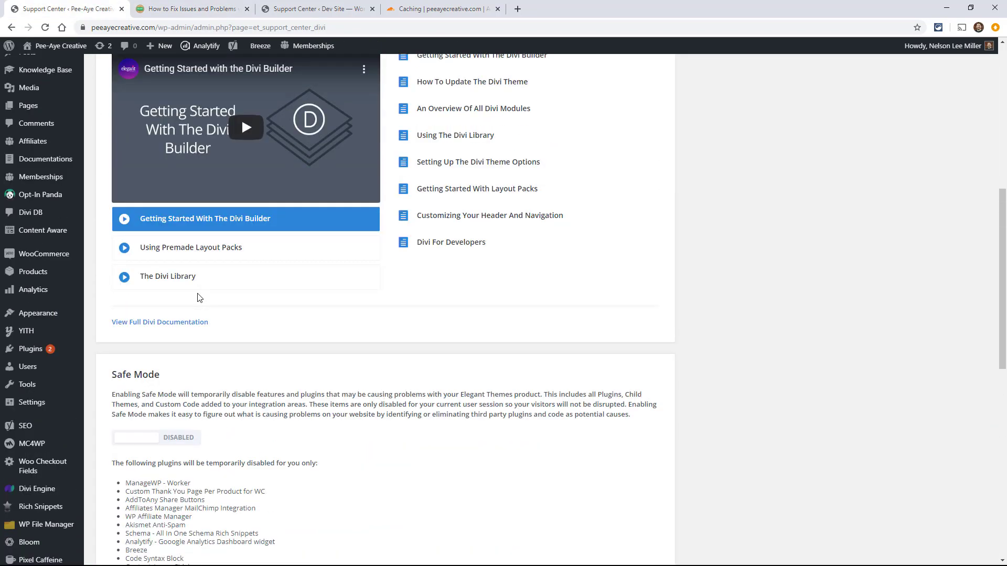
click(133, 443)
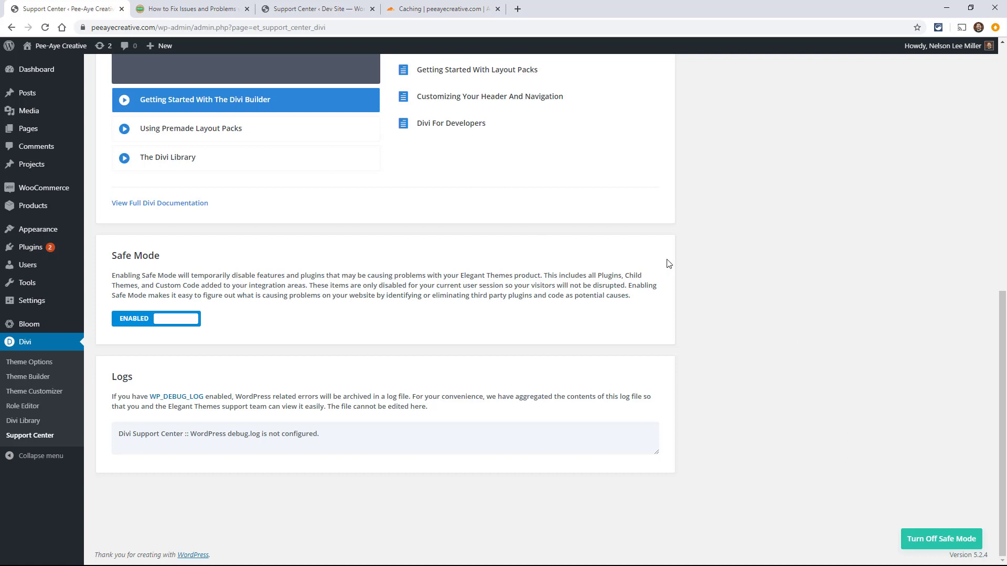
click(929, 542)
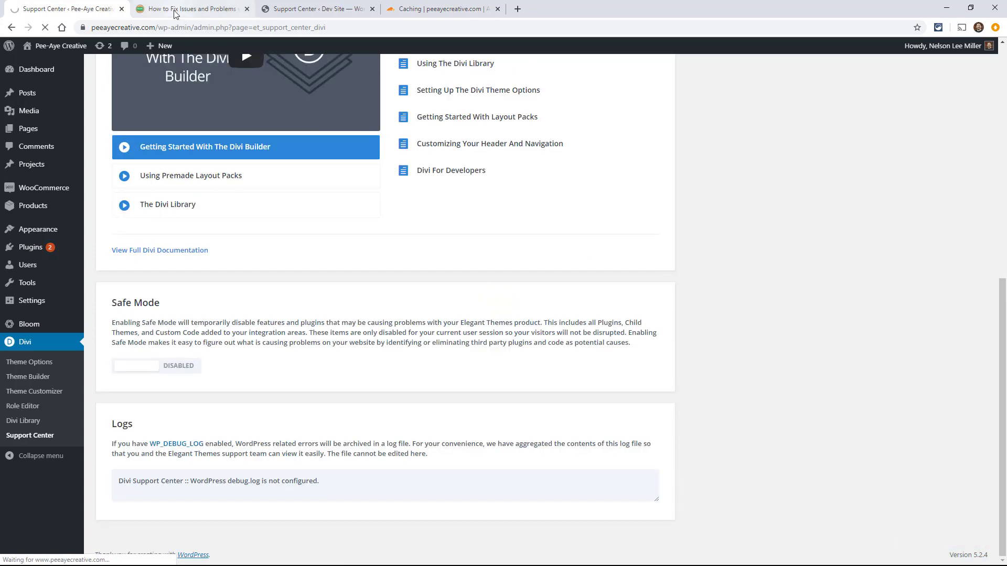
Step: Return to the article to read '#3. Update PHP Version'
click(190, 9)
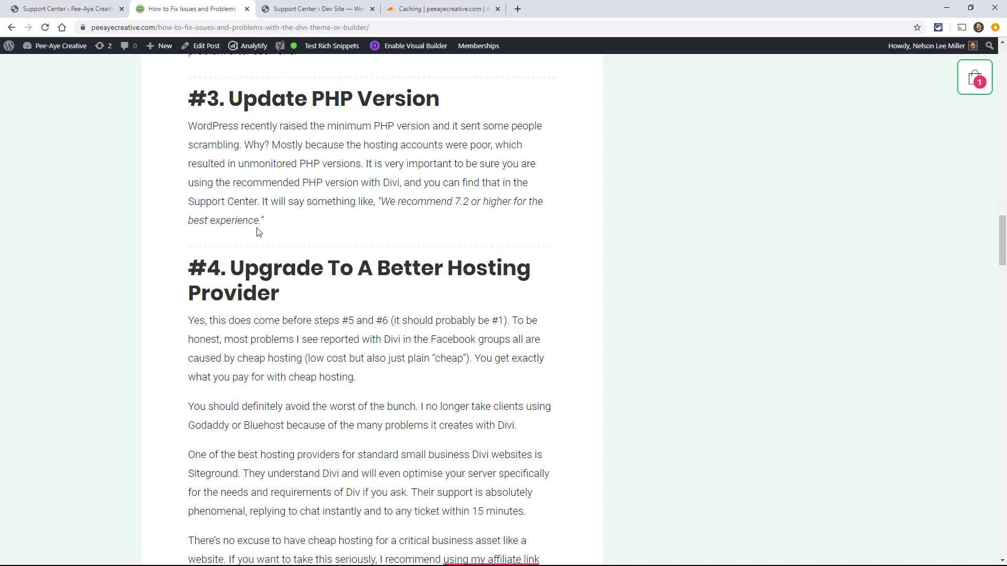
Step: Expand the Support Center's full System Status report, then scroll the article to '#5. Check the System Status'
click(67, 11)
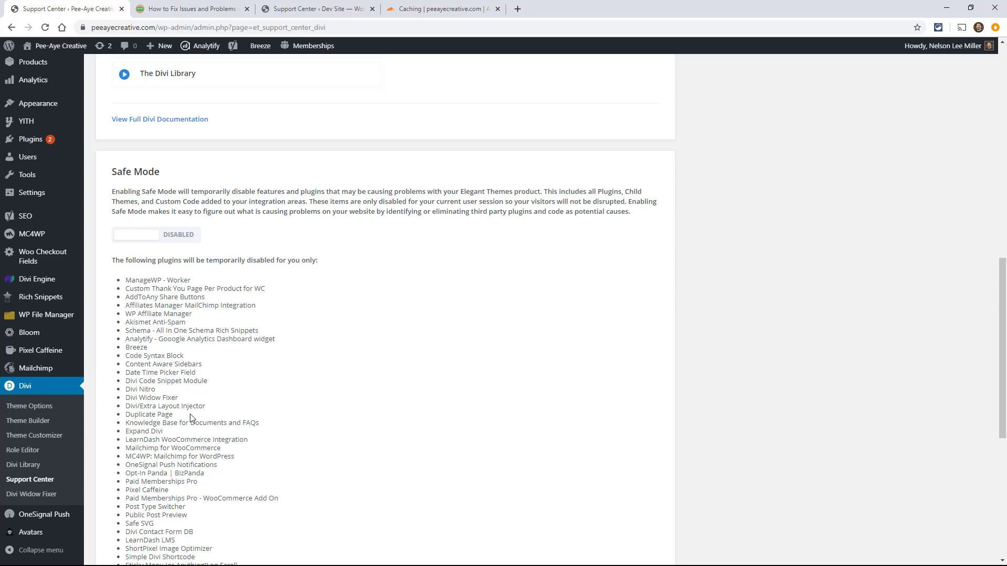
scroll(192, 418, up, 9)
scroll(191, 415, up, 4)
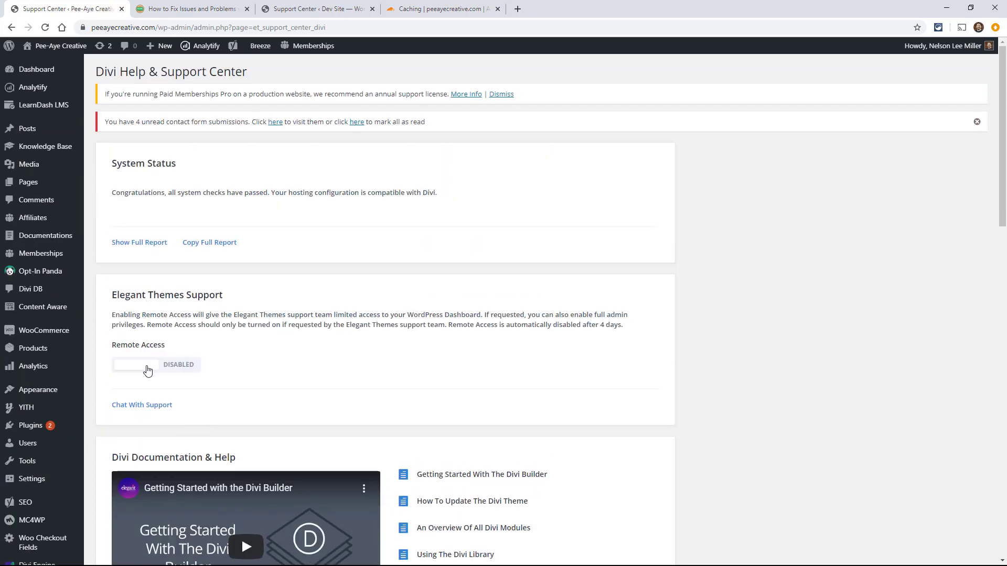
click(138, 242)
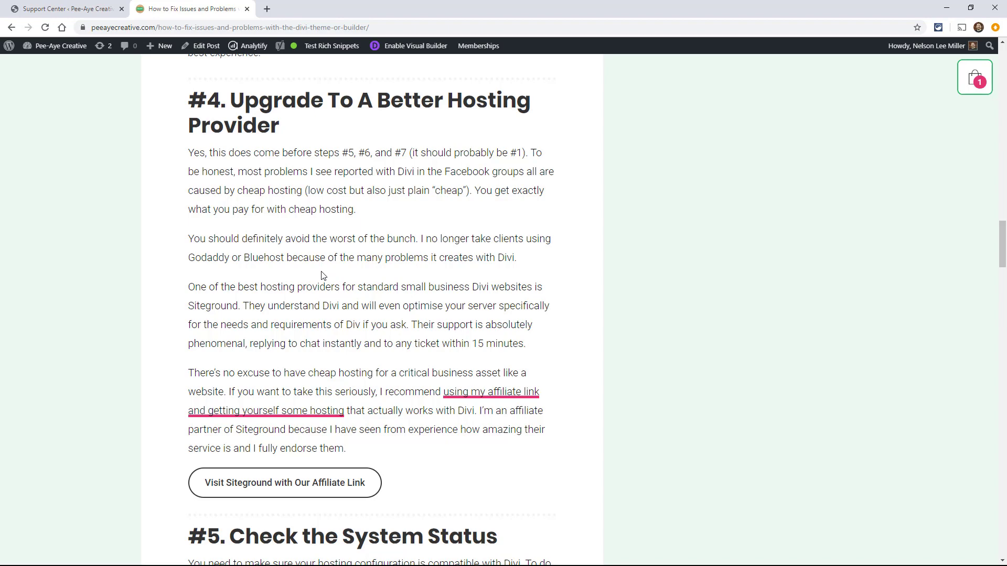
scroll(286, 275, down, 7)
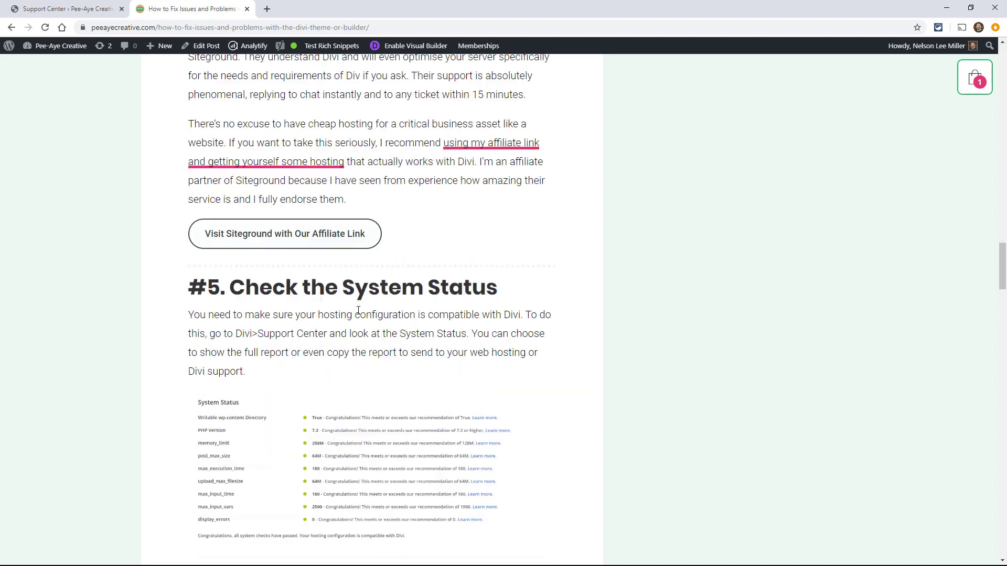
Step: Reopen the Divi Support Center and show the full System Status report with every check passed
scroll(359, 313, down, 2)
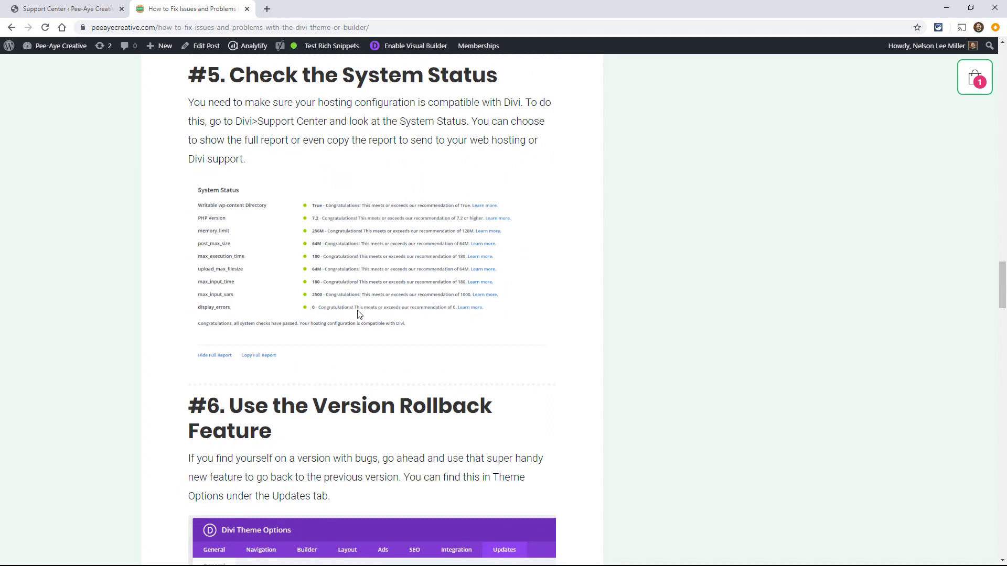
scroll(358, 313, up, 1)
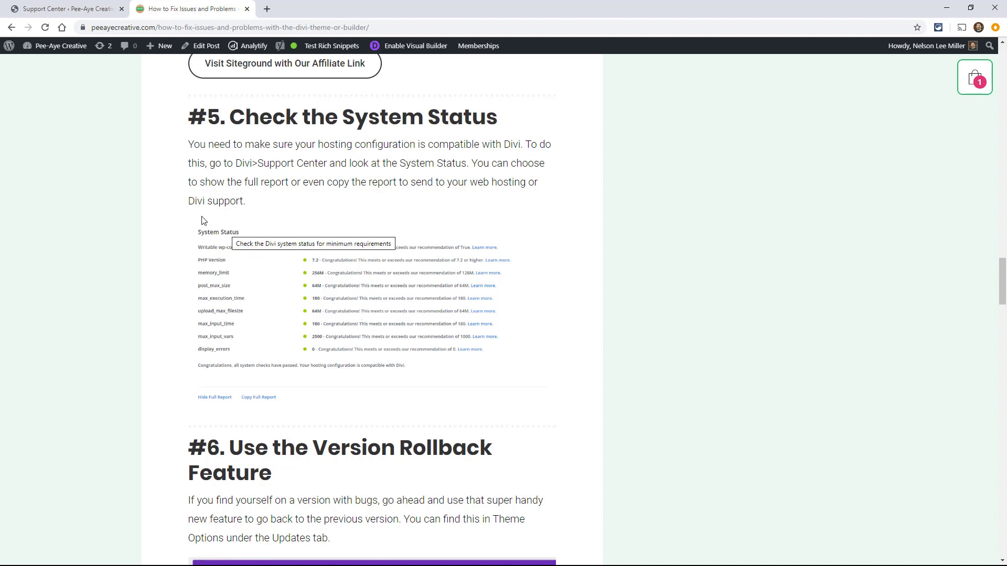
click(48, 10)
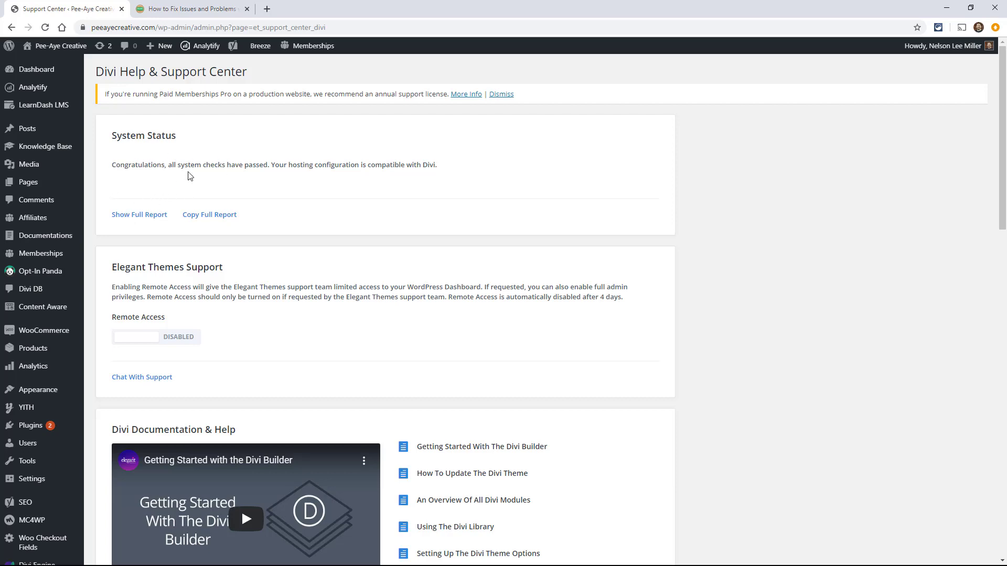
click(133, 221)
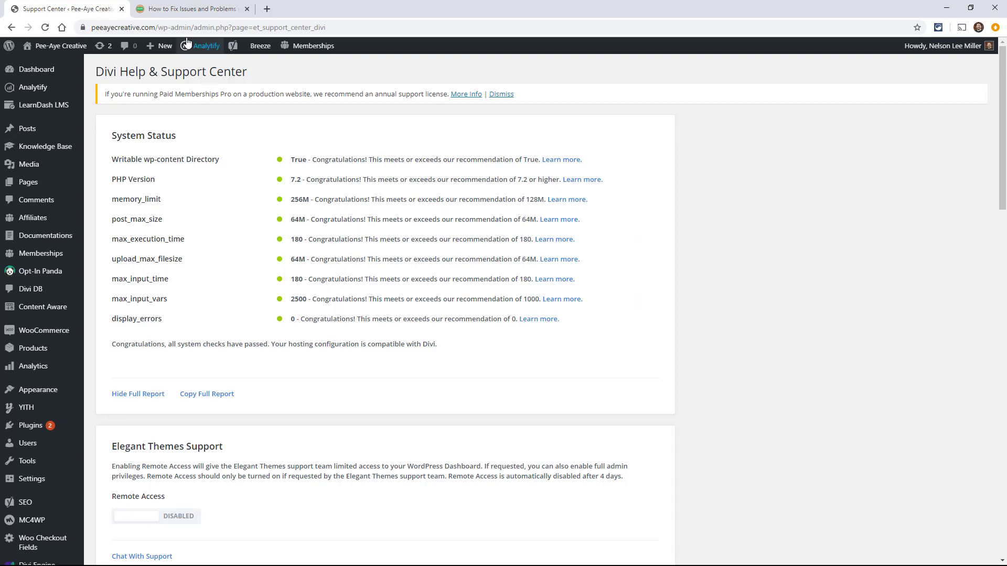
Step: Show Version Rollback in Theme Options' Updates tab, then return to the article's section #6
click(182, 11)
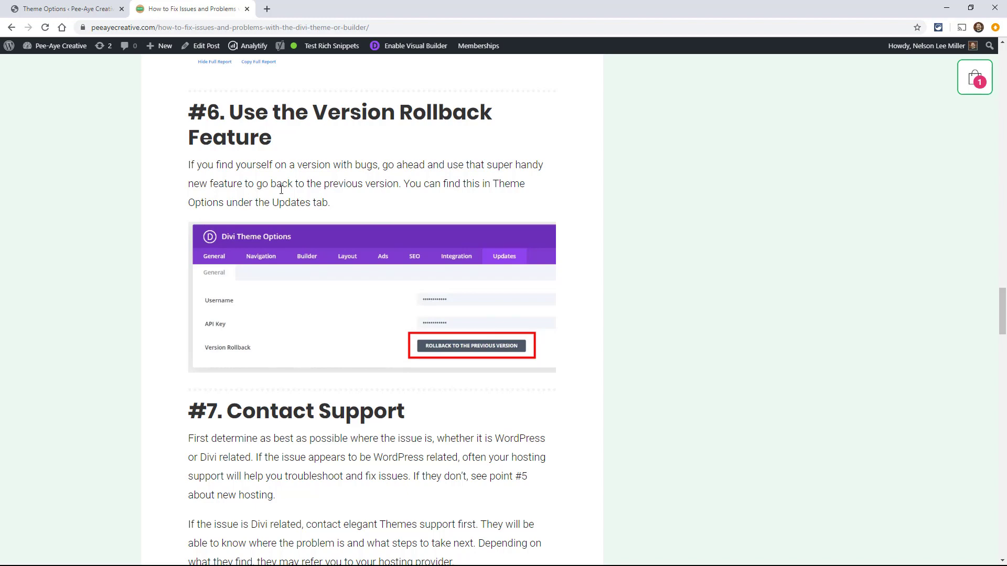
click(57, 13)
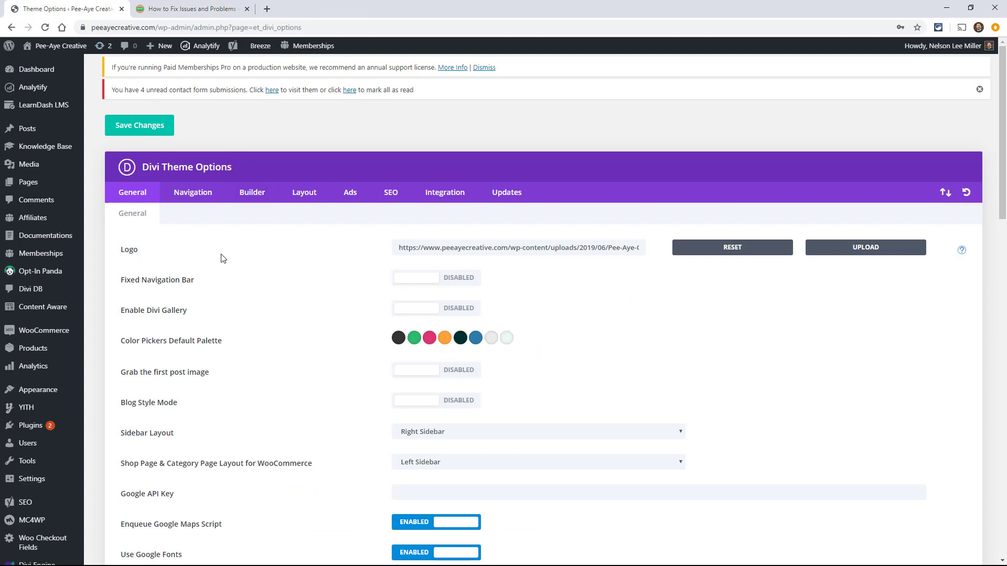
click(498, 195)
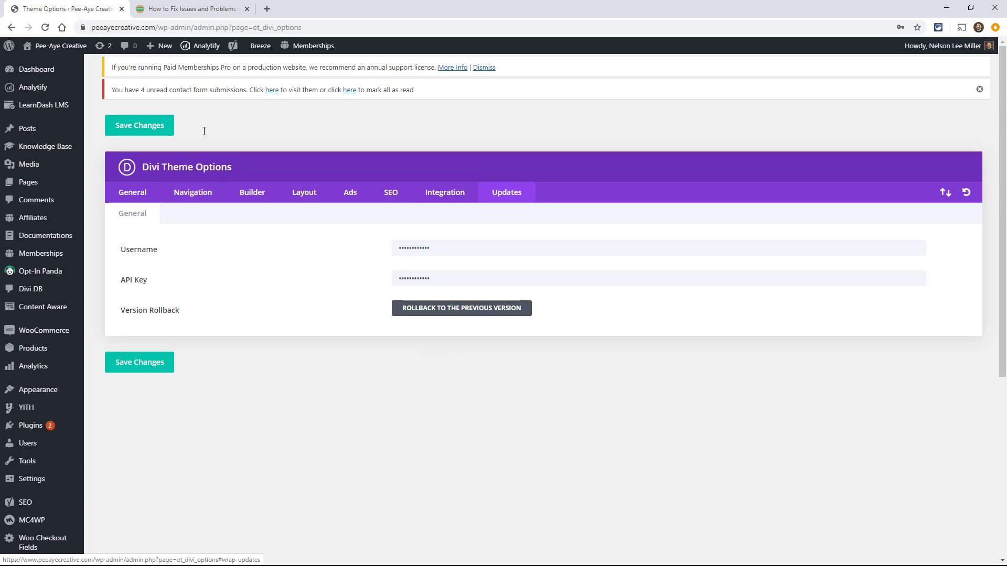
click(176, 10)
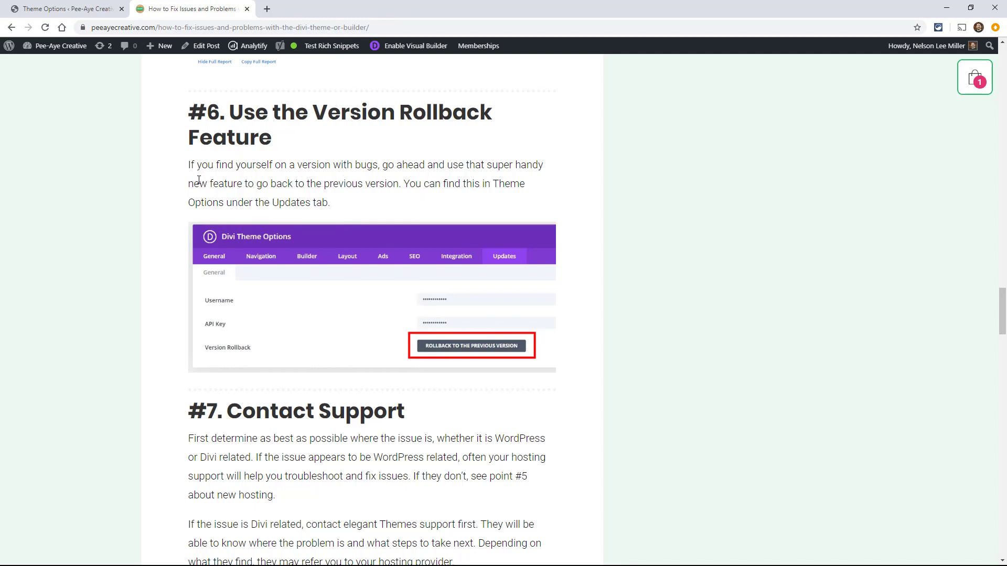
scroll(212, 178, down, 5)
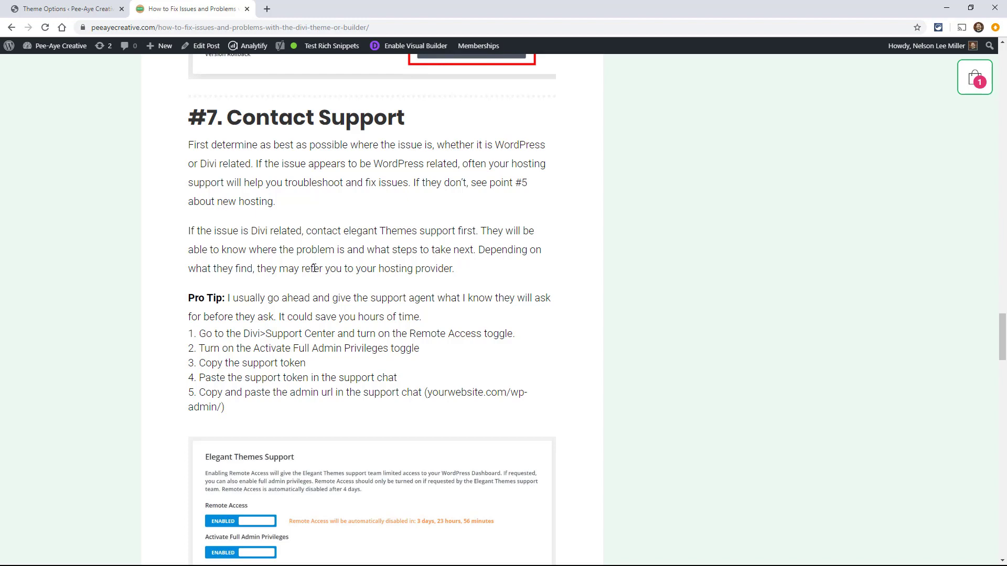
scroll(314, 268, down, 2)
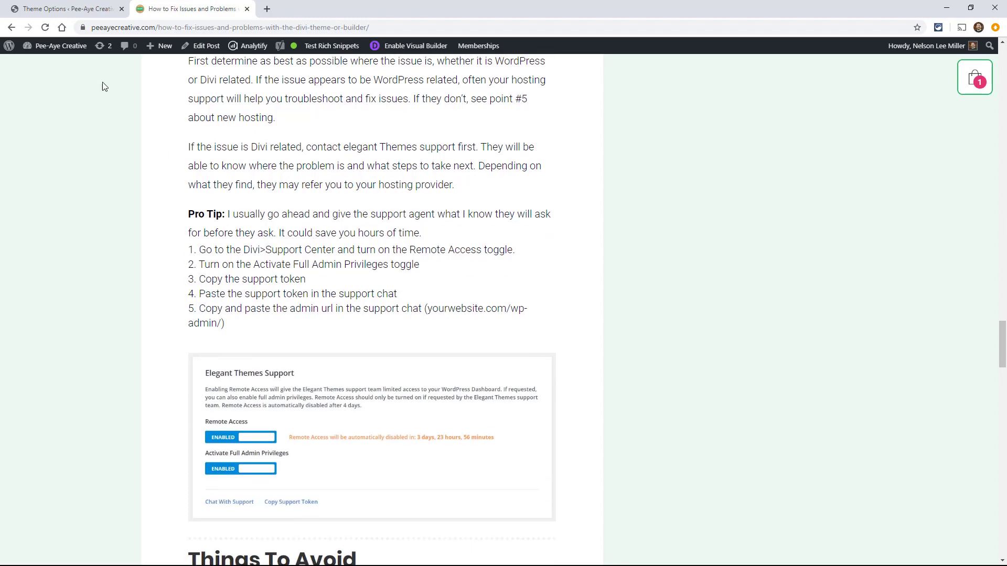
Step: In the Divi Support Center, enable Remote Access and Full Admin Privileges, then copy the support token
click(61, 10)
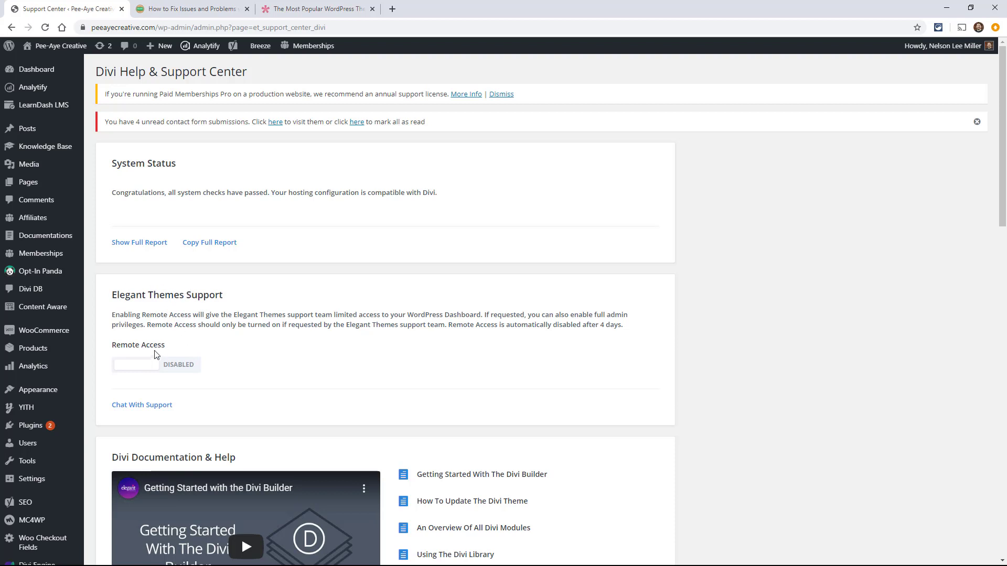
click(148, 367)
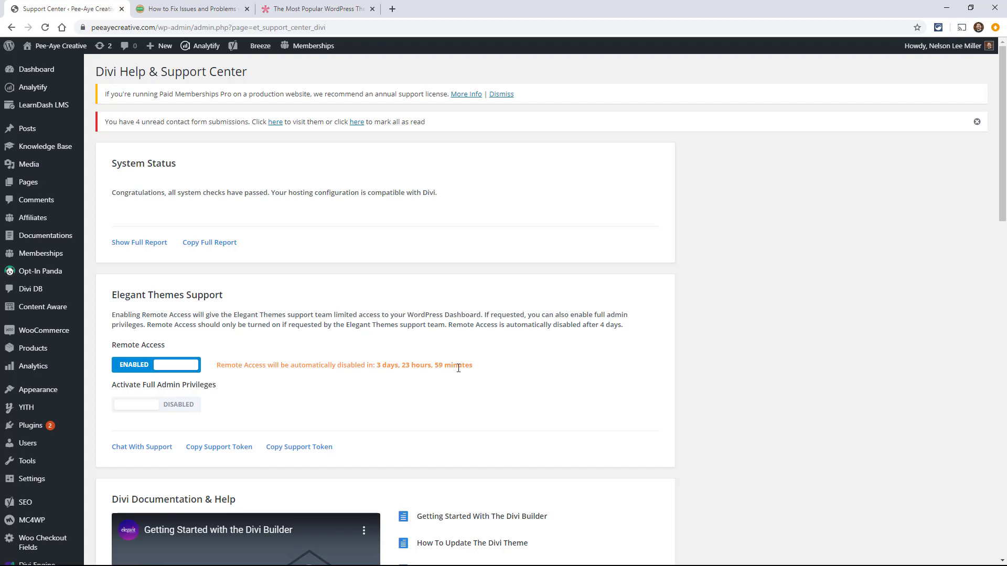
click(135, 409)
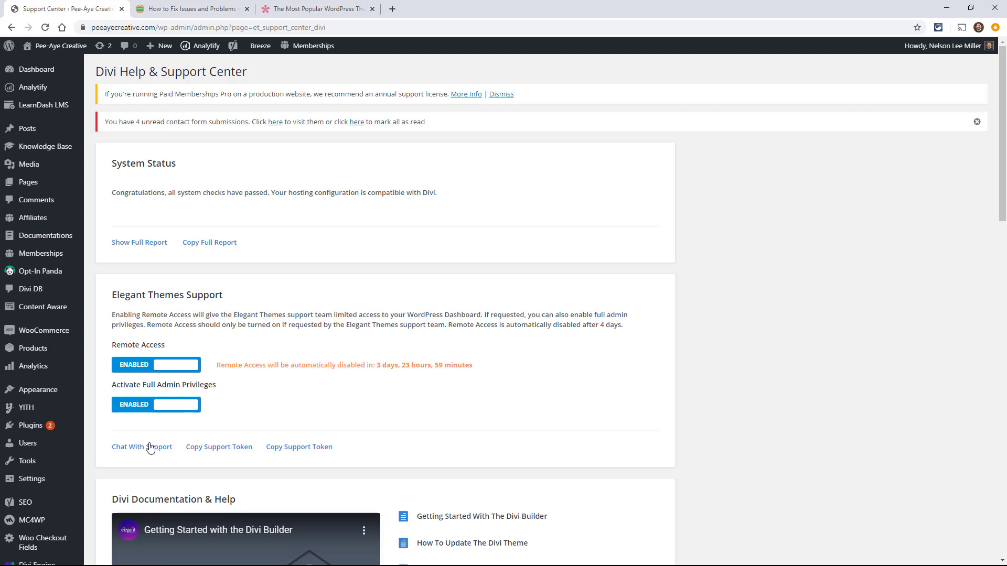
click(205, 449)
Step: Paste the support token into a new Elegant Themes support chat, then go back to the article
click(300, 6)
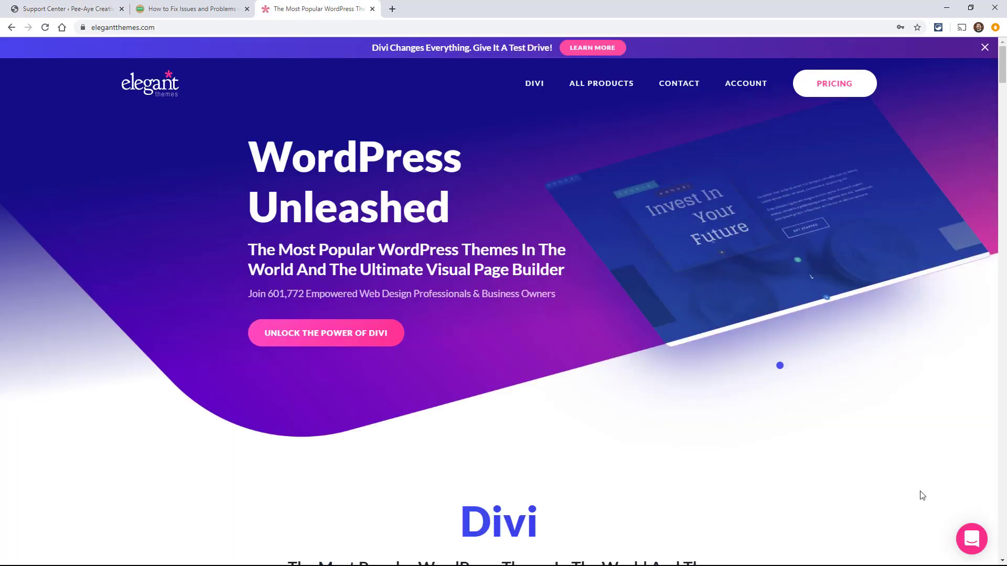
click(972, 542)
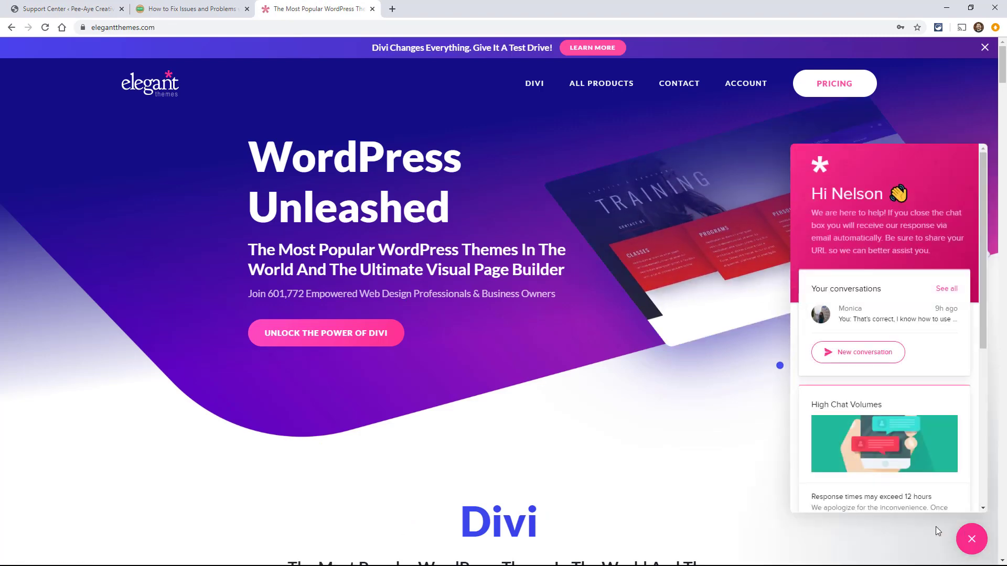
click(845, 359)
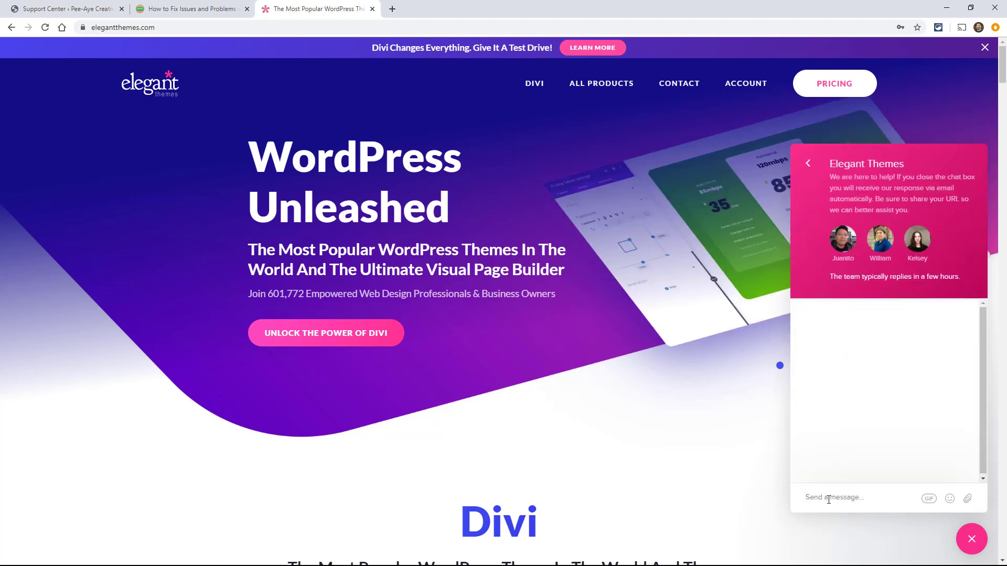
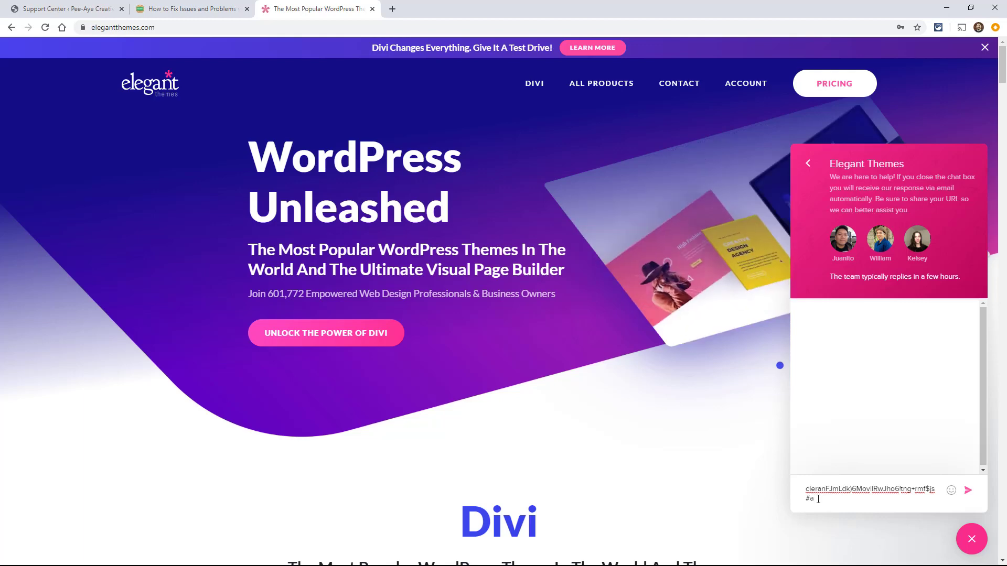
click(189, 8)
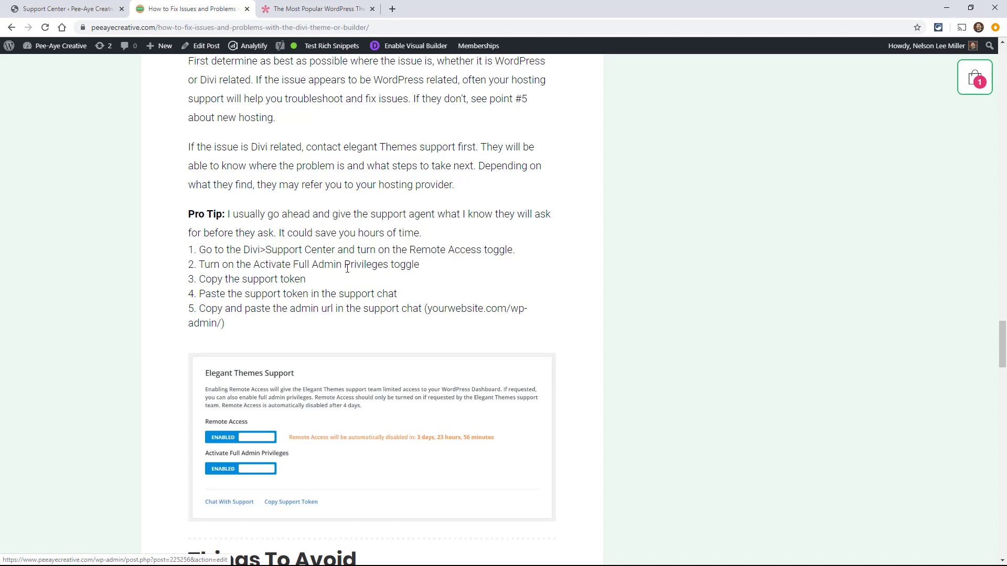
scroll(384, 247, down, 5)
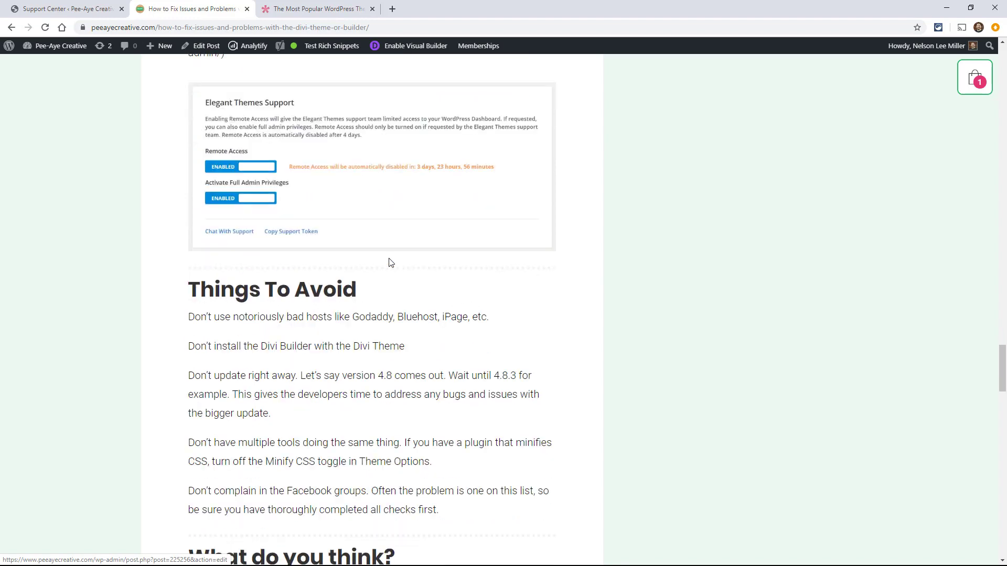
scroll(389, 262, down, 2)
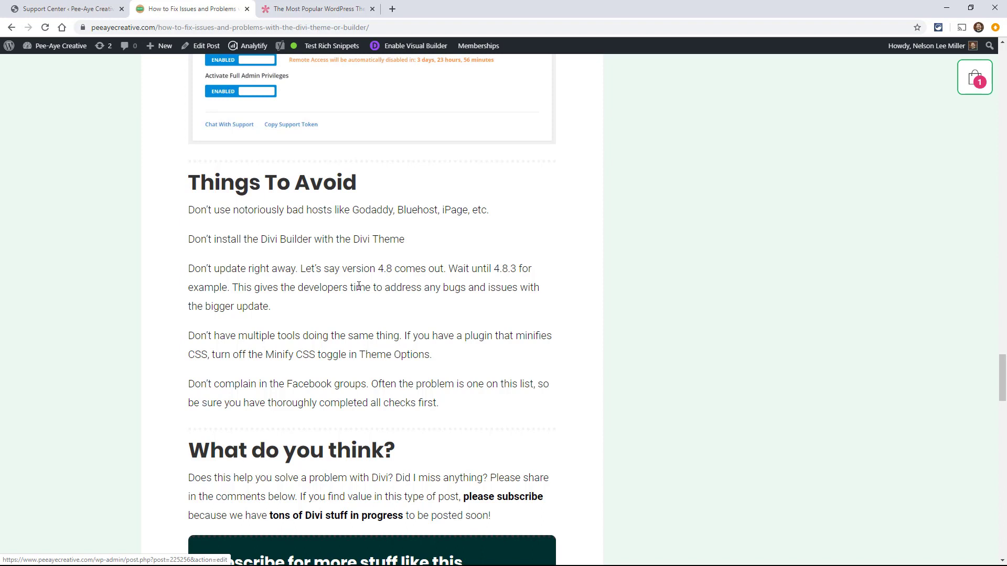
scroll(547, 358, down, 1)
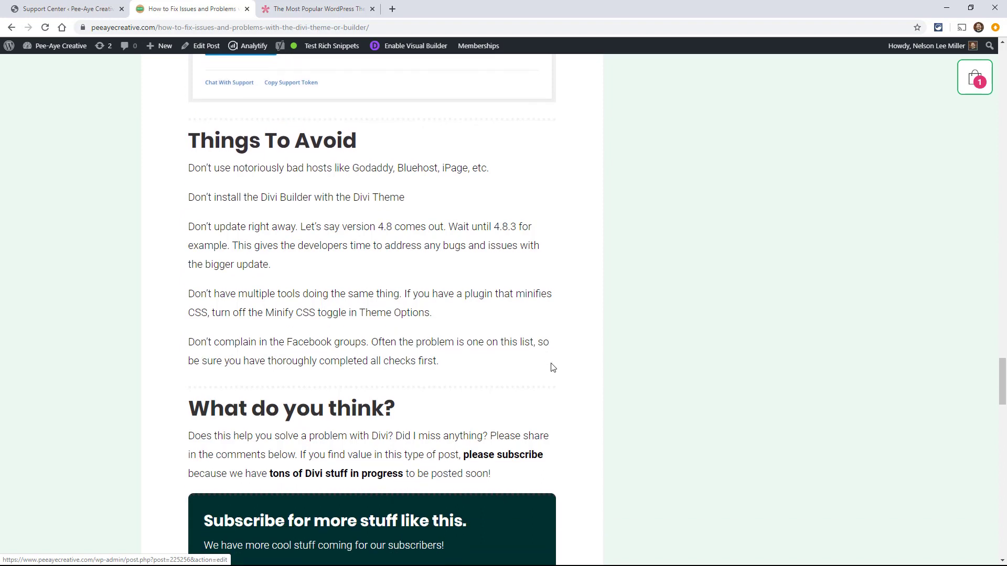
scroll(553, 367, down, 5)
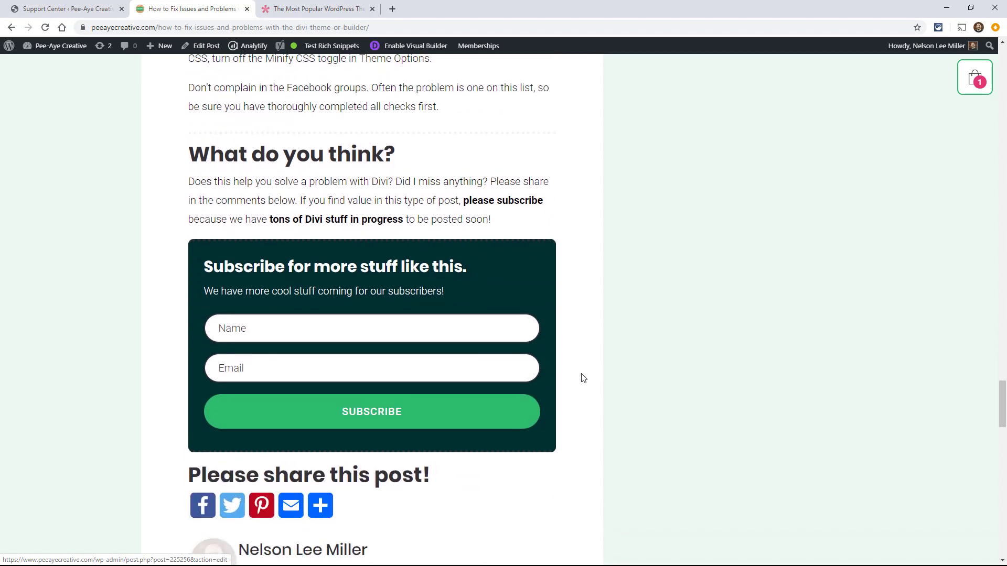
scroll(583, 378, down, 1)
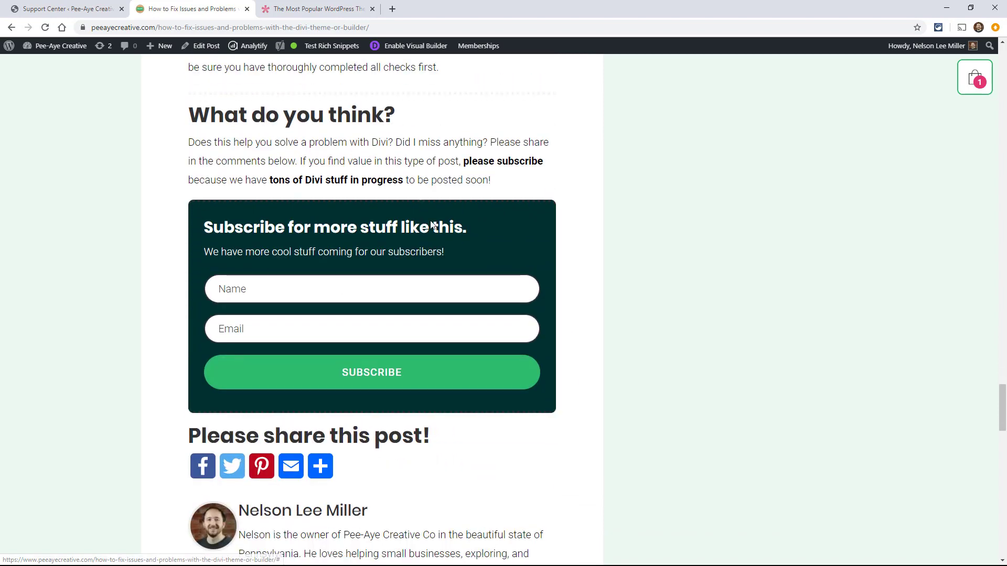
scroll(644, 265, up, 5)
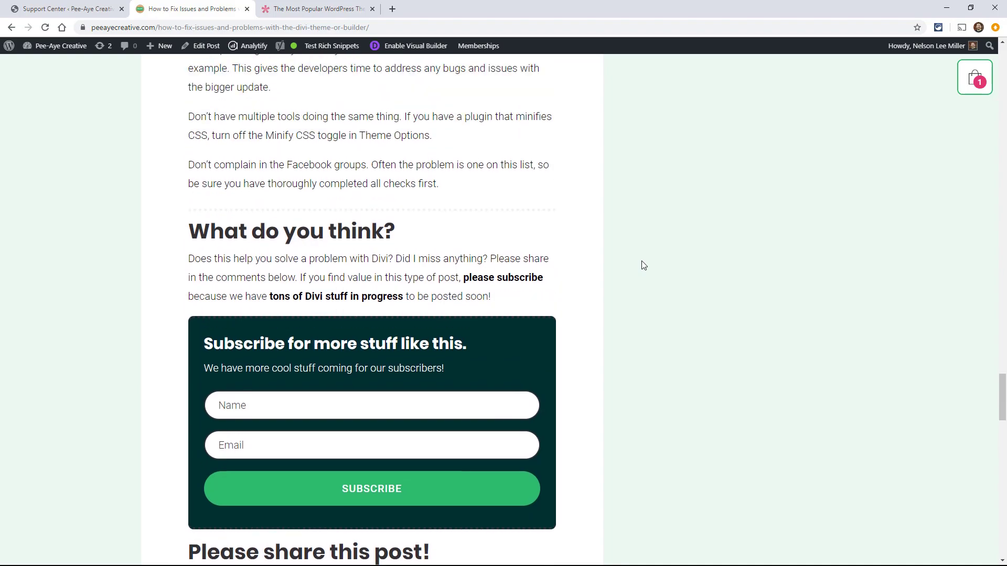
scroll(644, 264, up, 2)
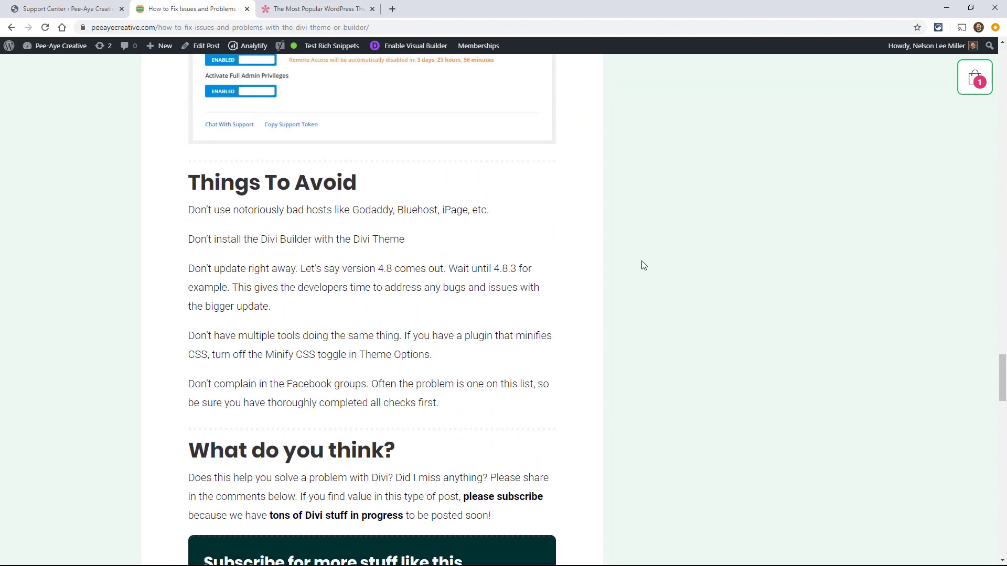